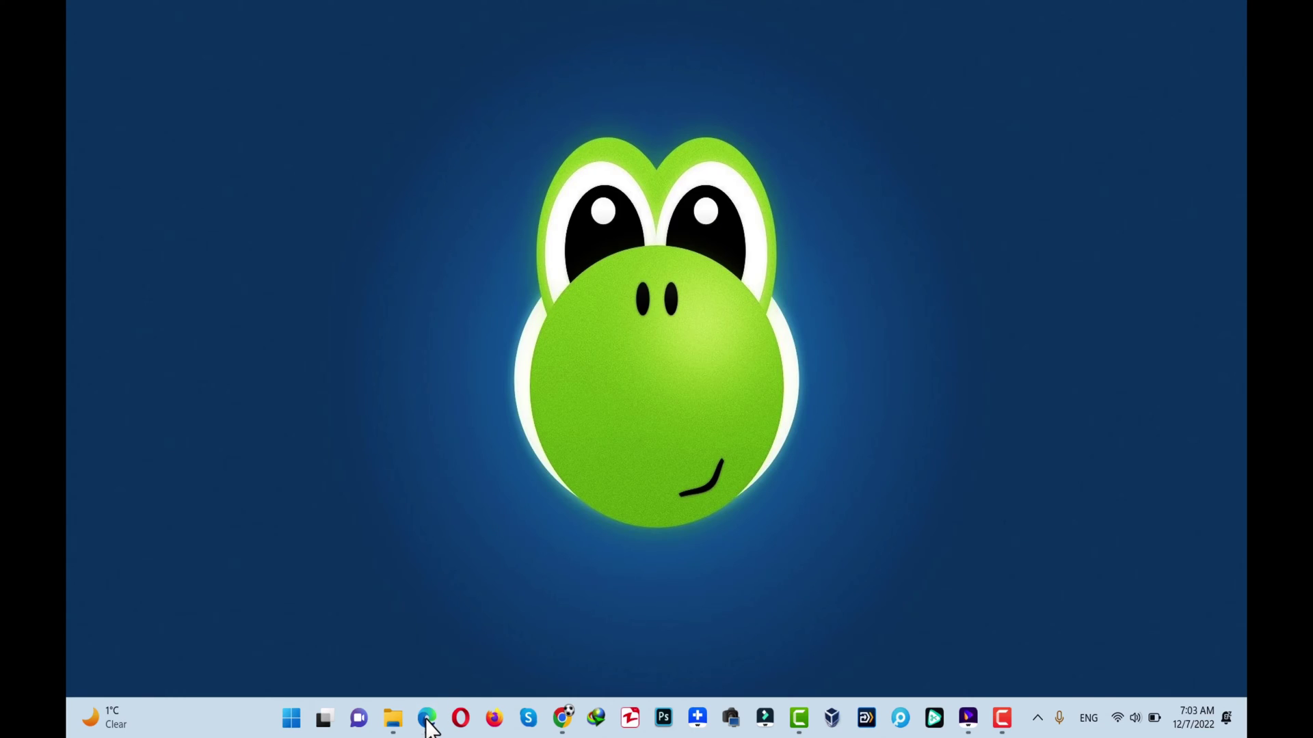
- Open the Apowersoft online remover and upload the For Video clip from the Desktop
left_click(427, 719)
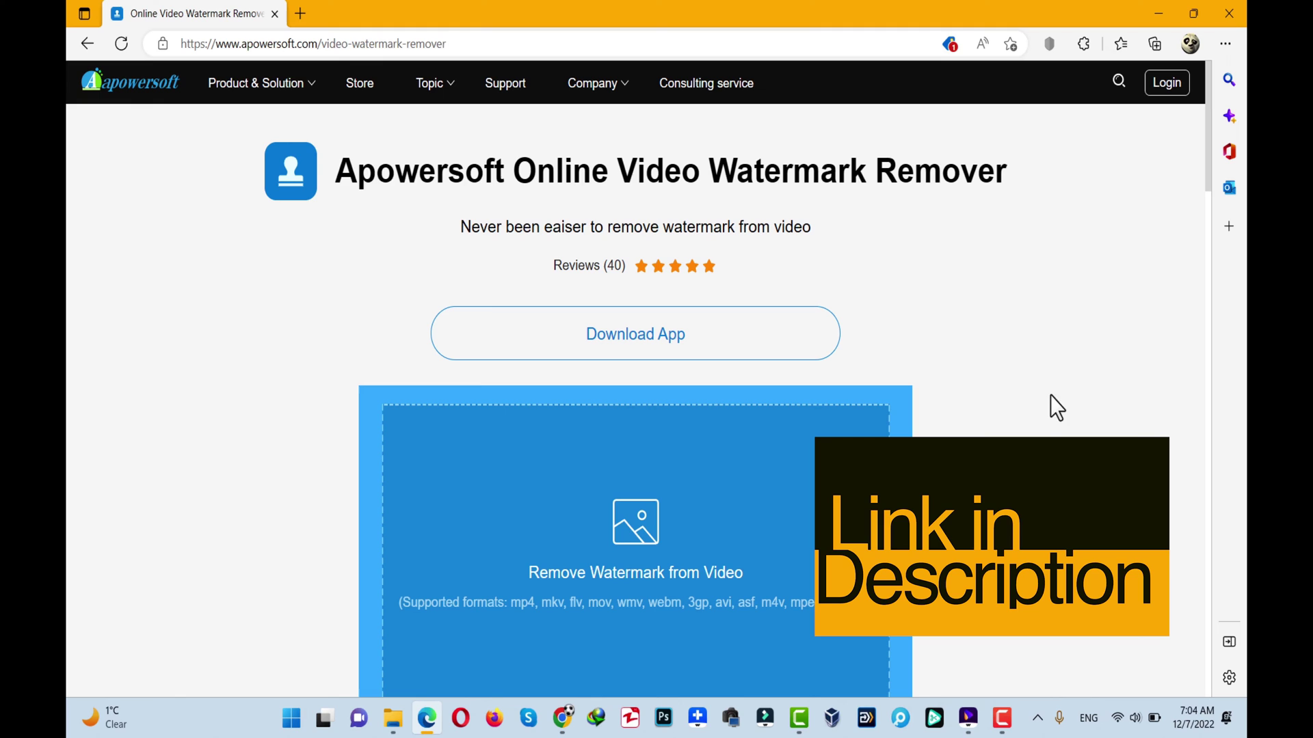
scroll(910, 315, "down", 1)
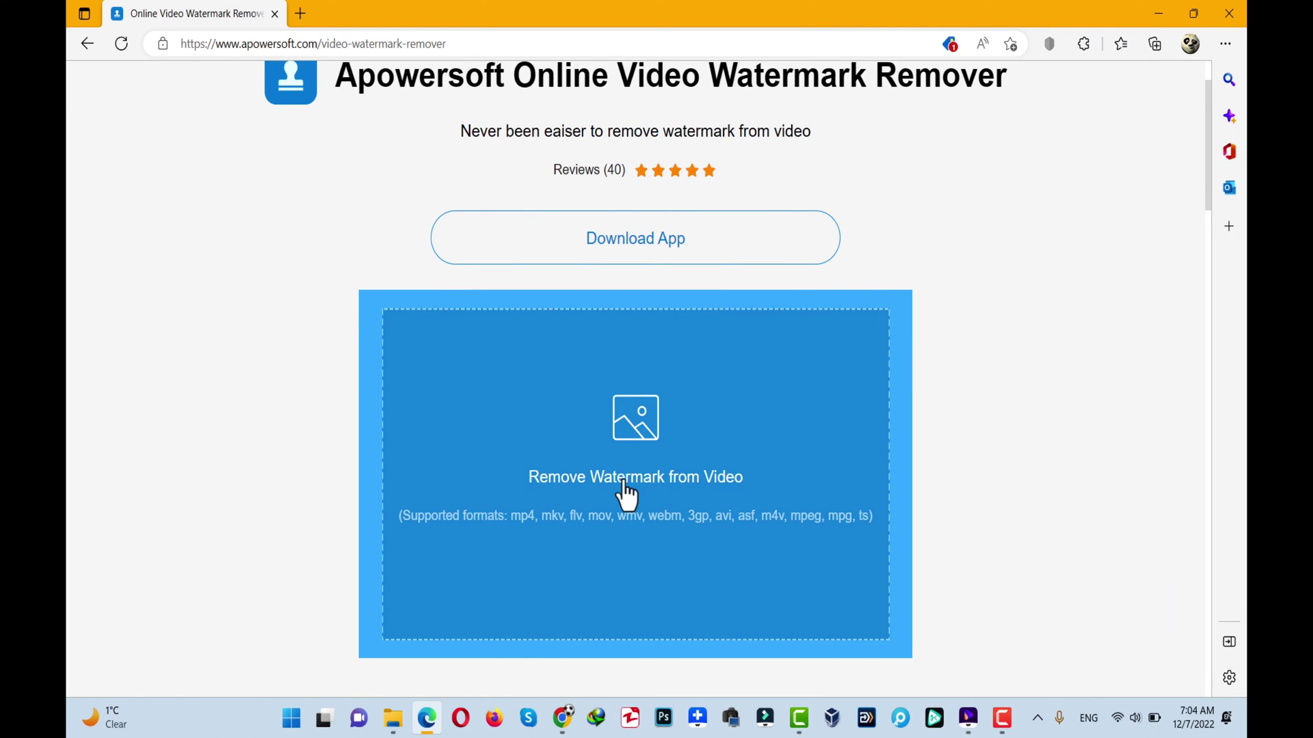
left_click(626, 494)
left_click(120, 167)
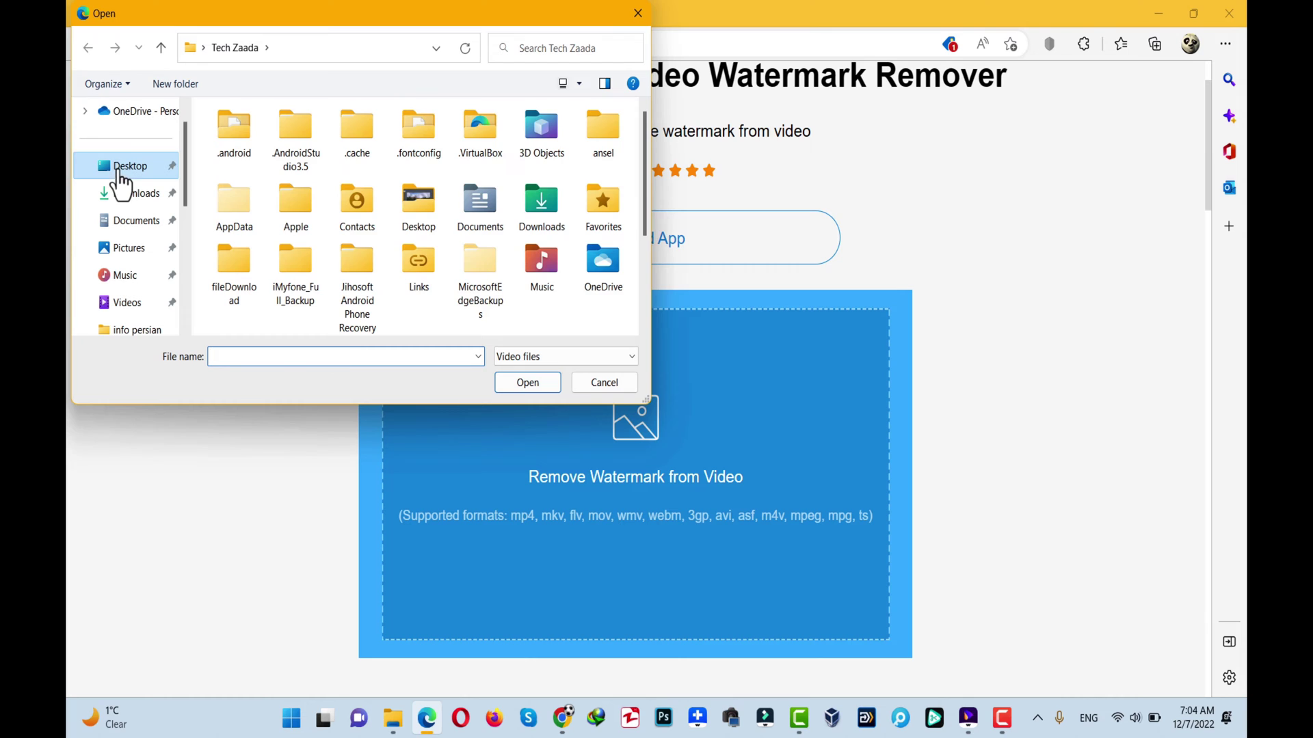
left_click(248, 265)
double_click(254, 270)
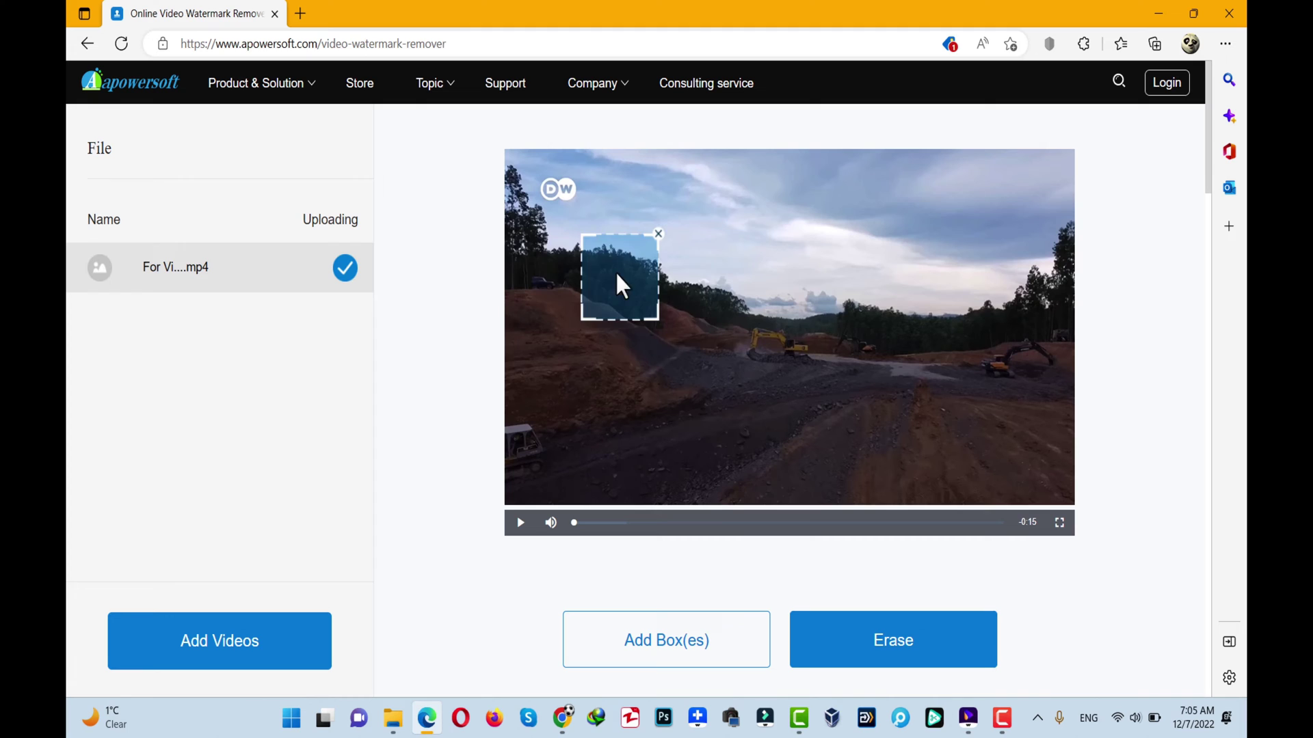
- Fit the removal box tightly over the top-left DW logo and erase it
left_click_drag(619, 273, 554, 180)
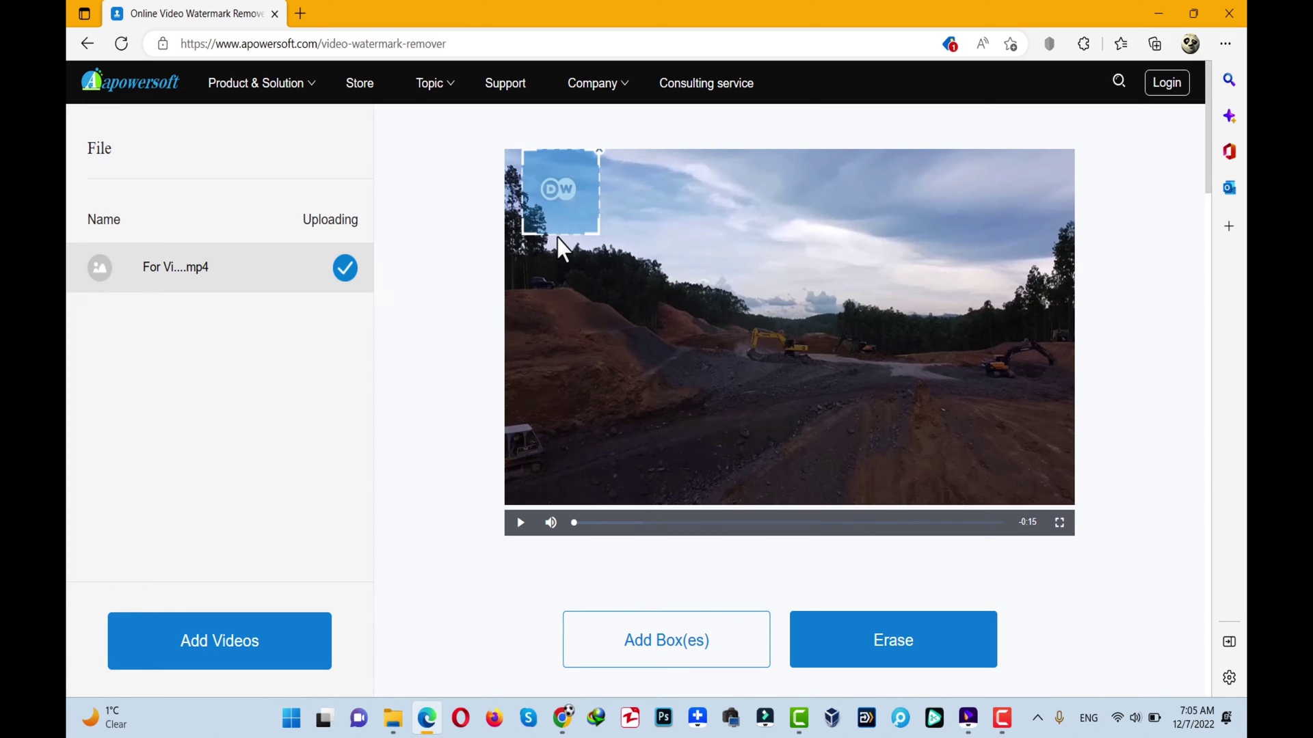
left_click_drag(596, 233, 577, 203)
left_click_drag(525, 154, 538, 165)
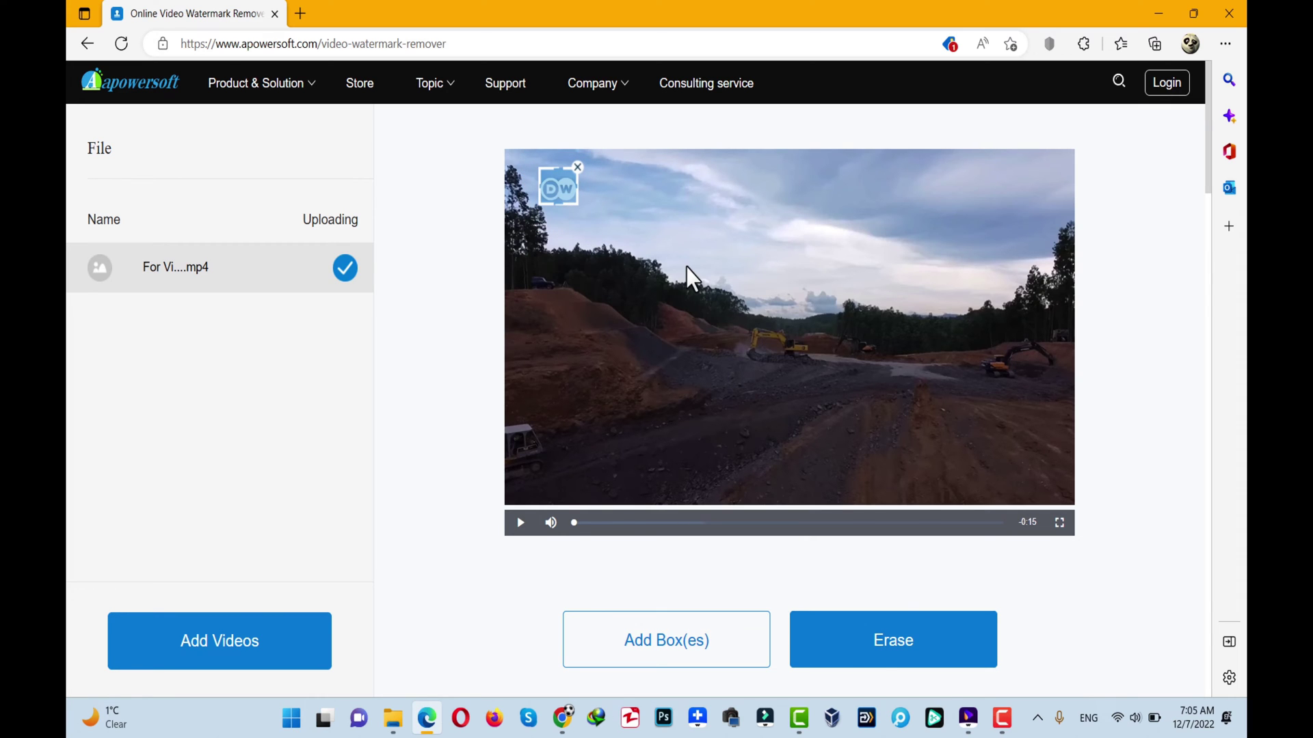
left_click(882, 661)
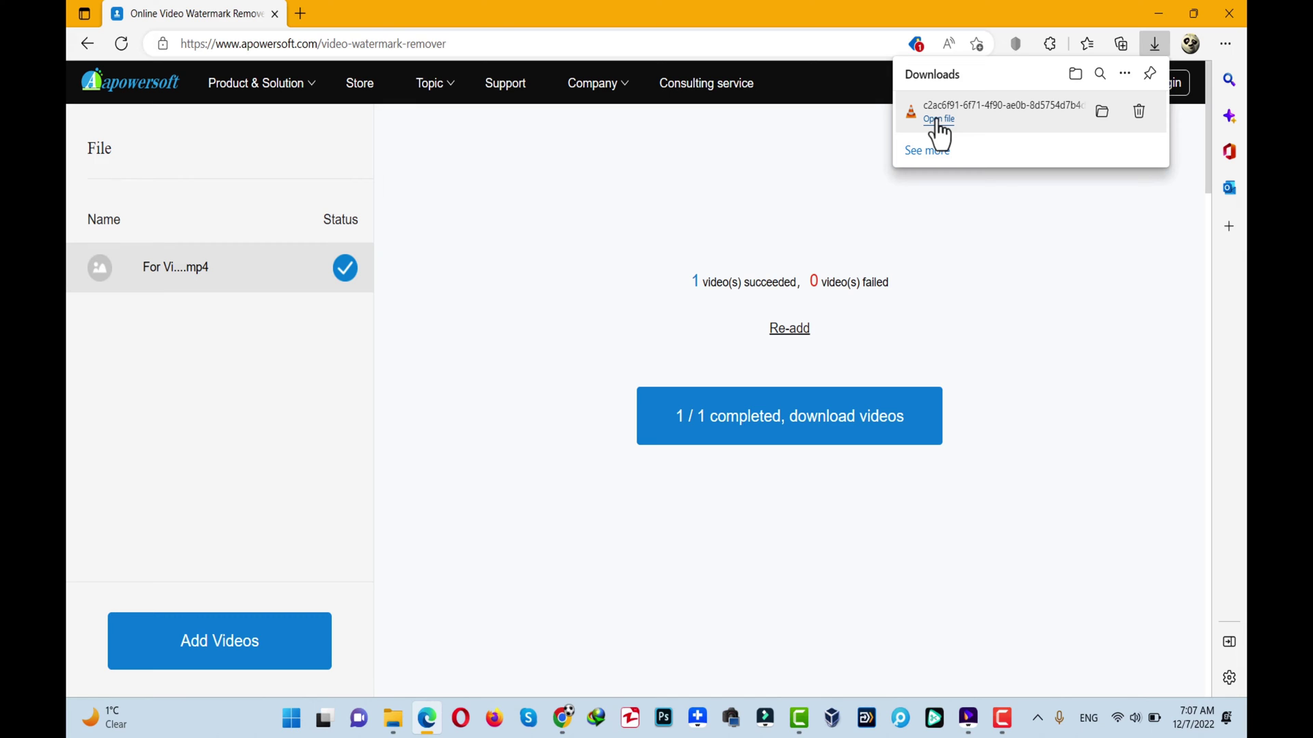
- Play the downloaded watermark-free MP4 in VLC, then close VLC
left_click(938, 119)
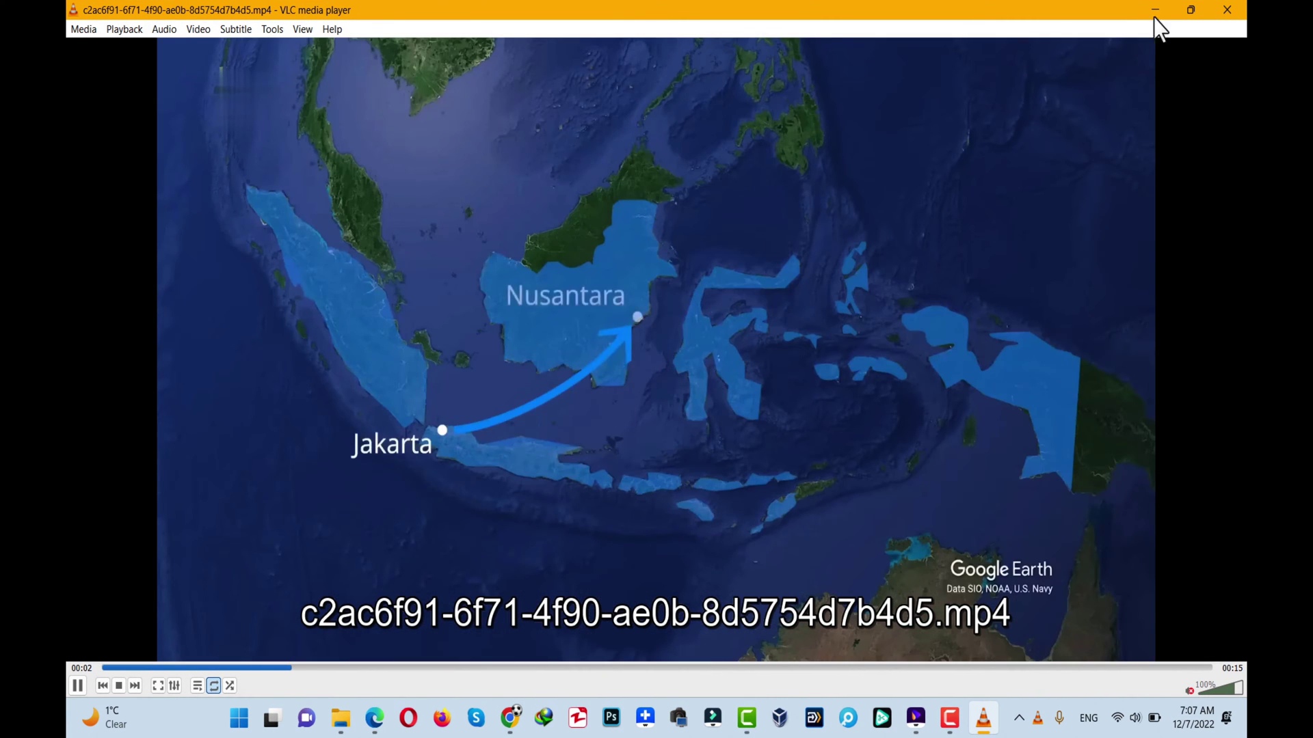
left_click(1227, 9)
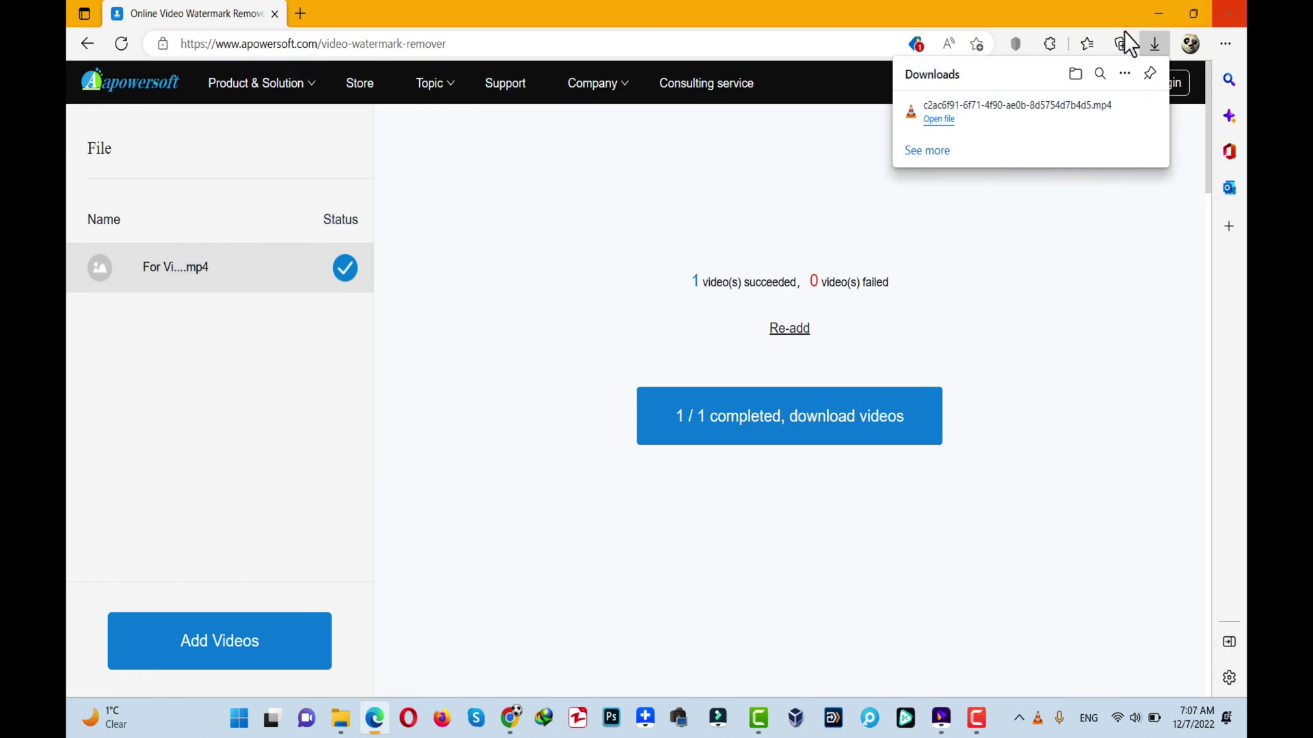
- Minimize Edge and play the original For Video clip from the Desktop folder
left_click(1158, 13)
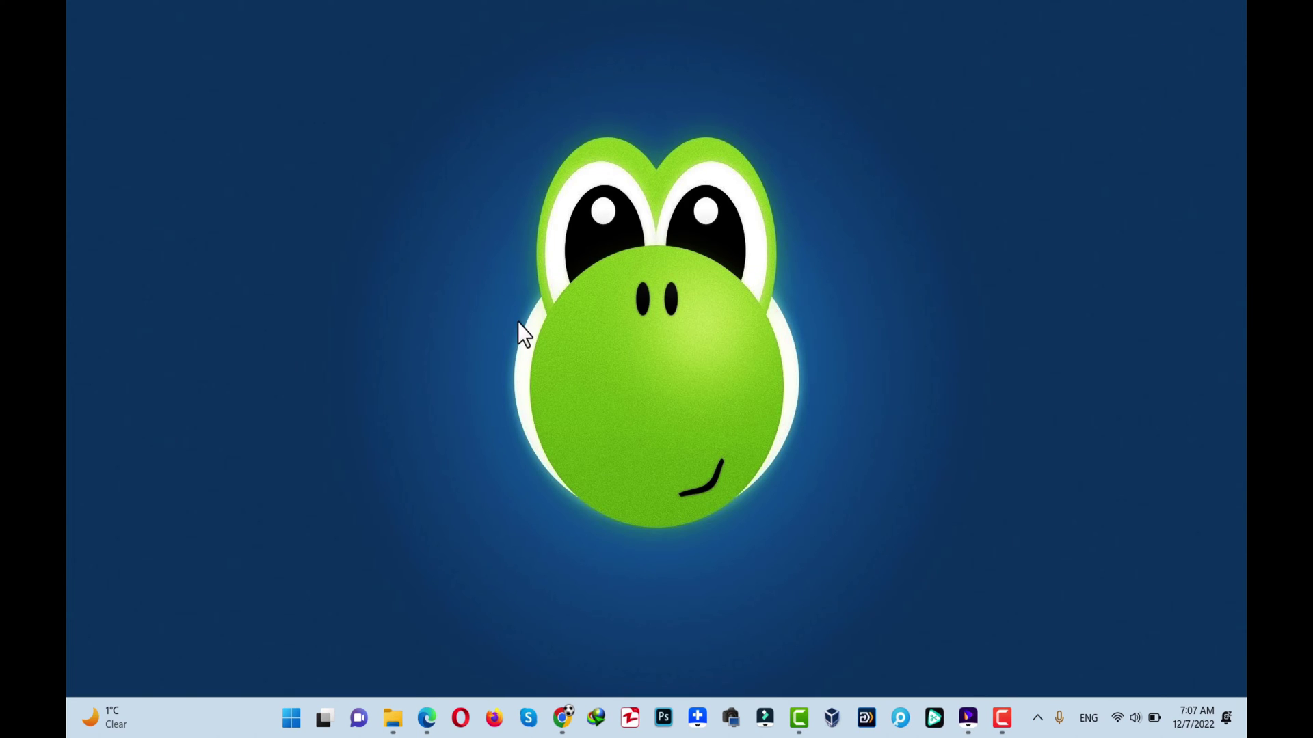
left_click(393, 717)
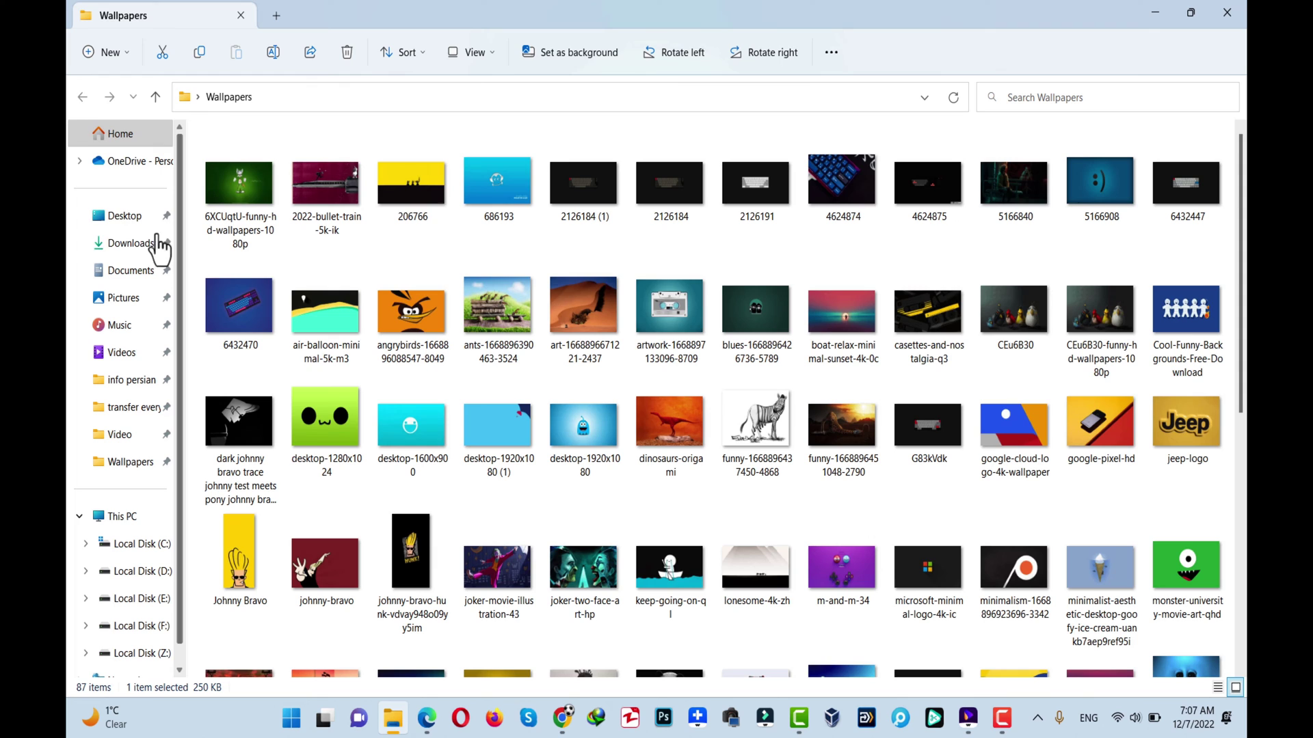
left_click(135, 217)
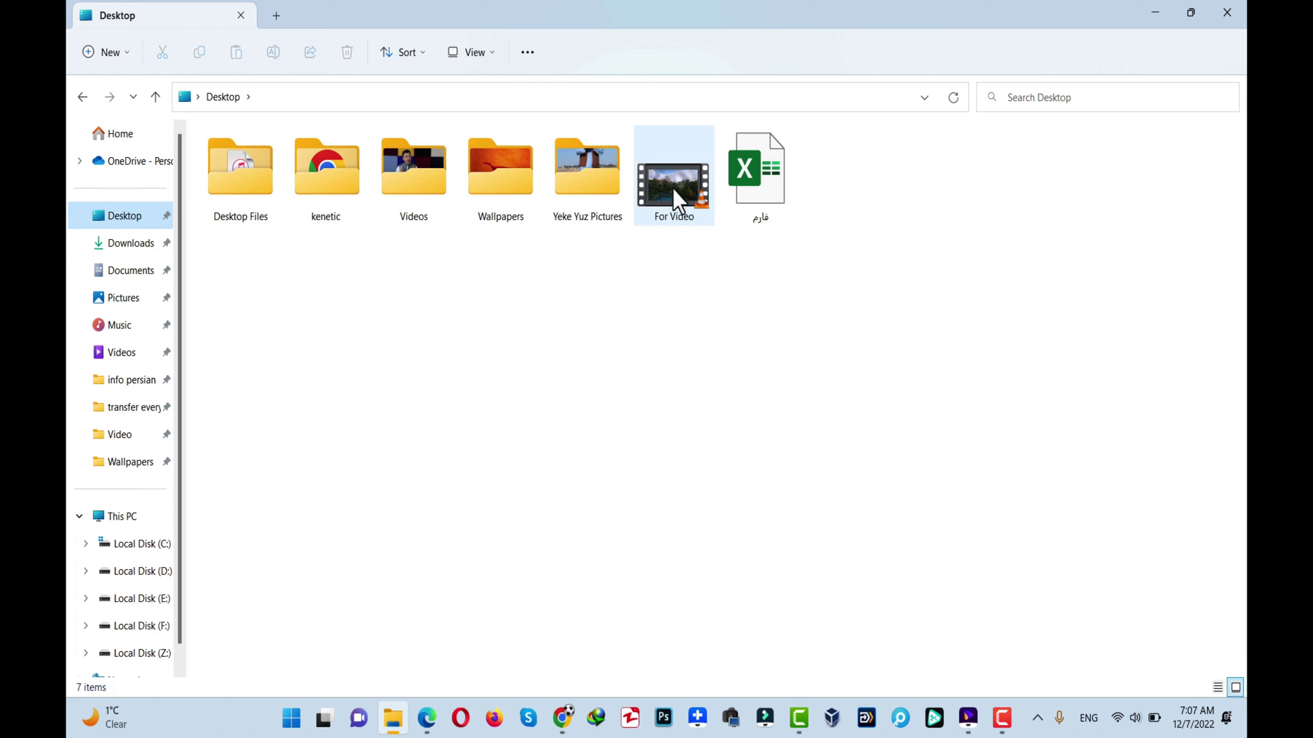
left_click(671, 185)
double_click(671, 186)
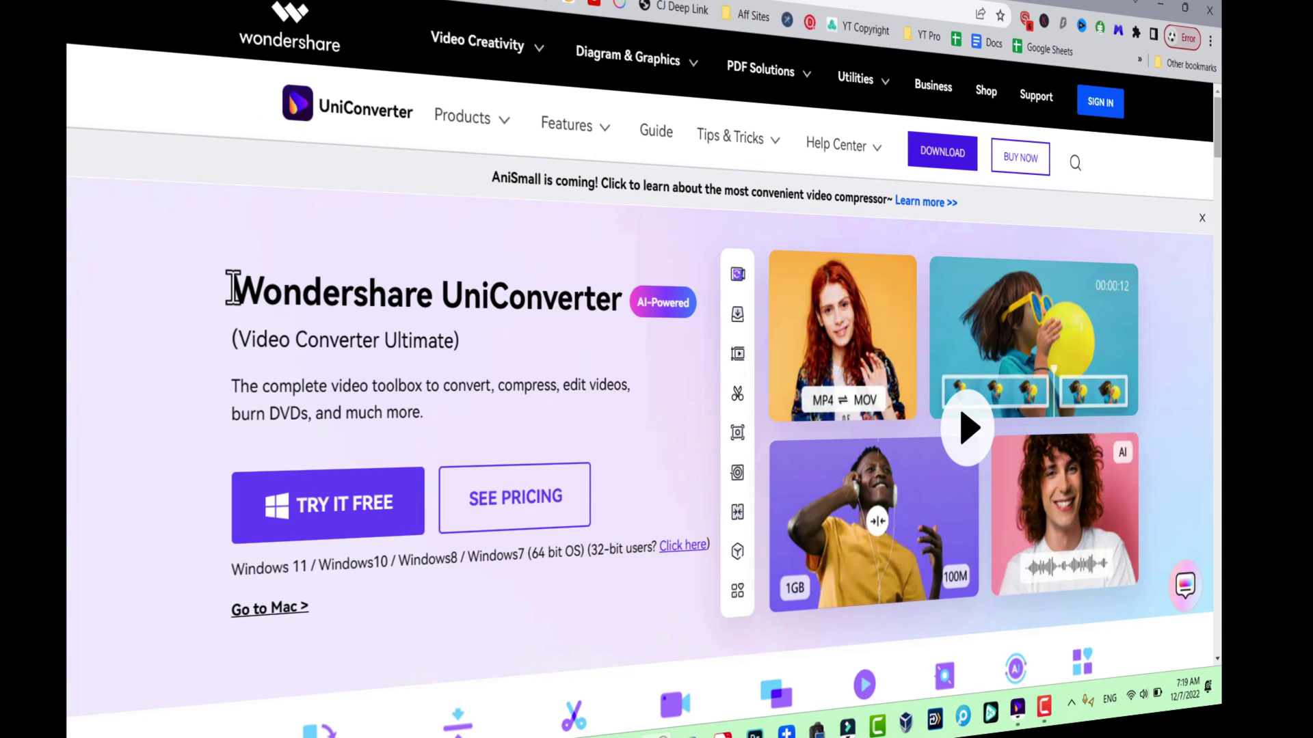
- Highlight and clear the Wondershare UniConverter heading, then minimize Chrome
left_click_drag(235, 292, 610, 303)
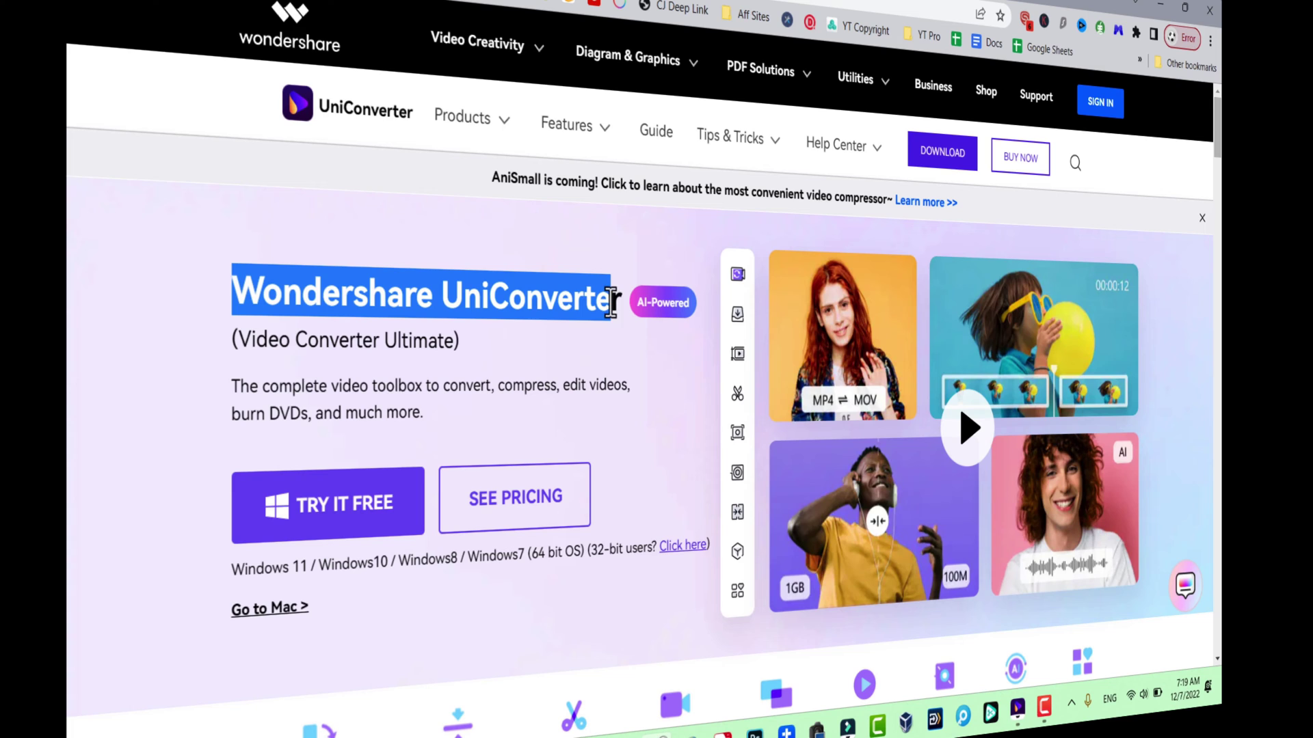
left_click(524, 301)
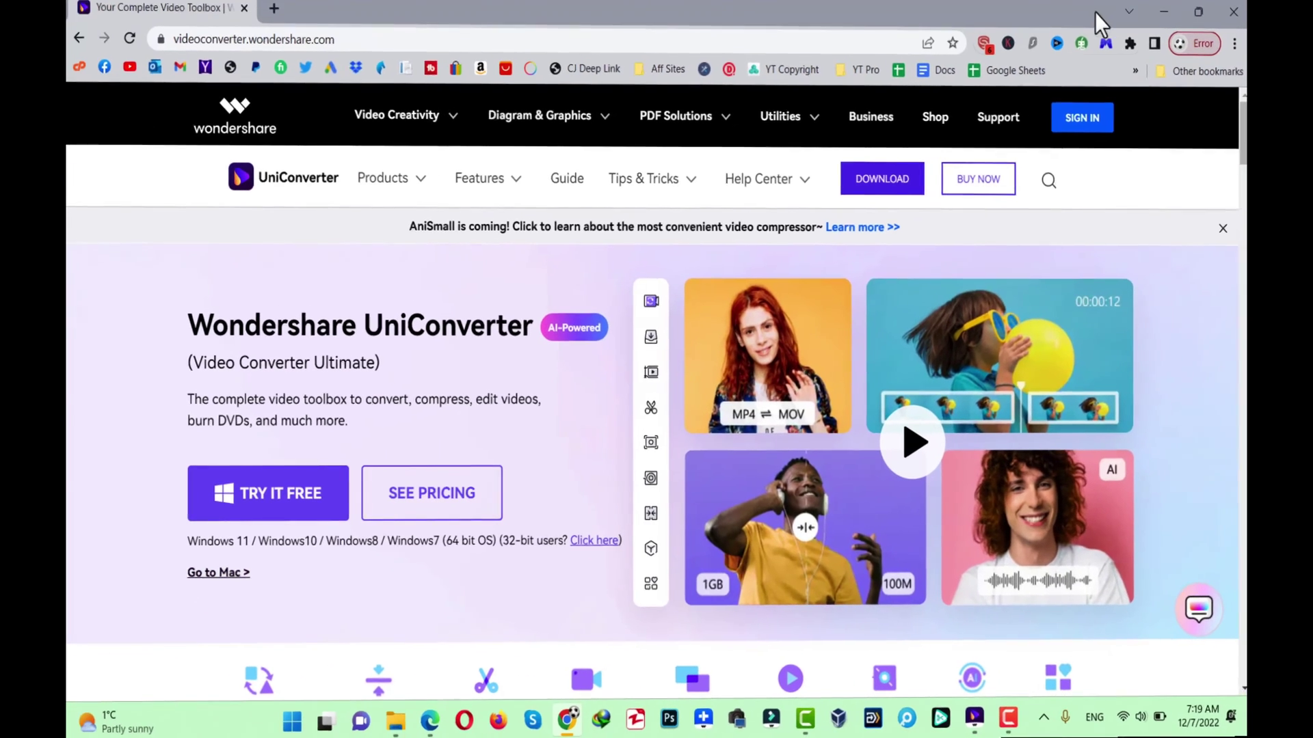
left_click(1151, 10)
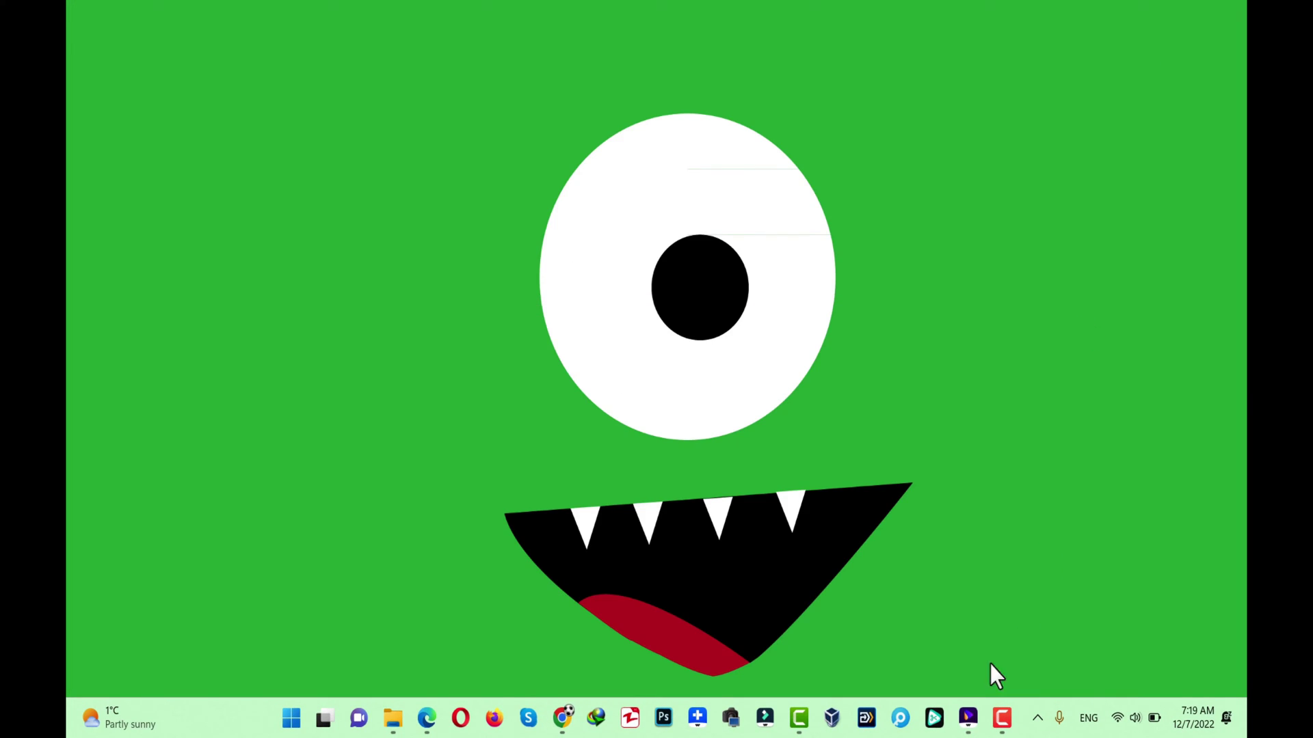
- Launch UniConverter and browse All Tools down to the AI Lab's Watermark Editor
left_click(968, 718)
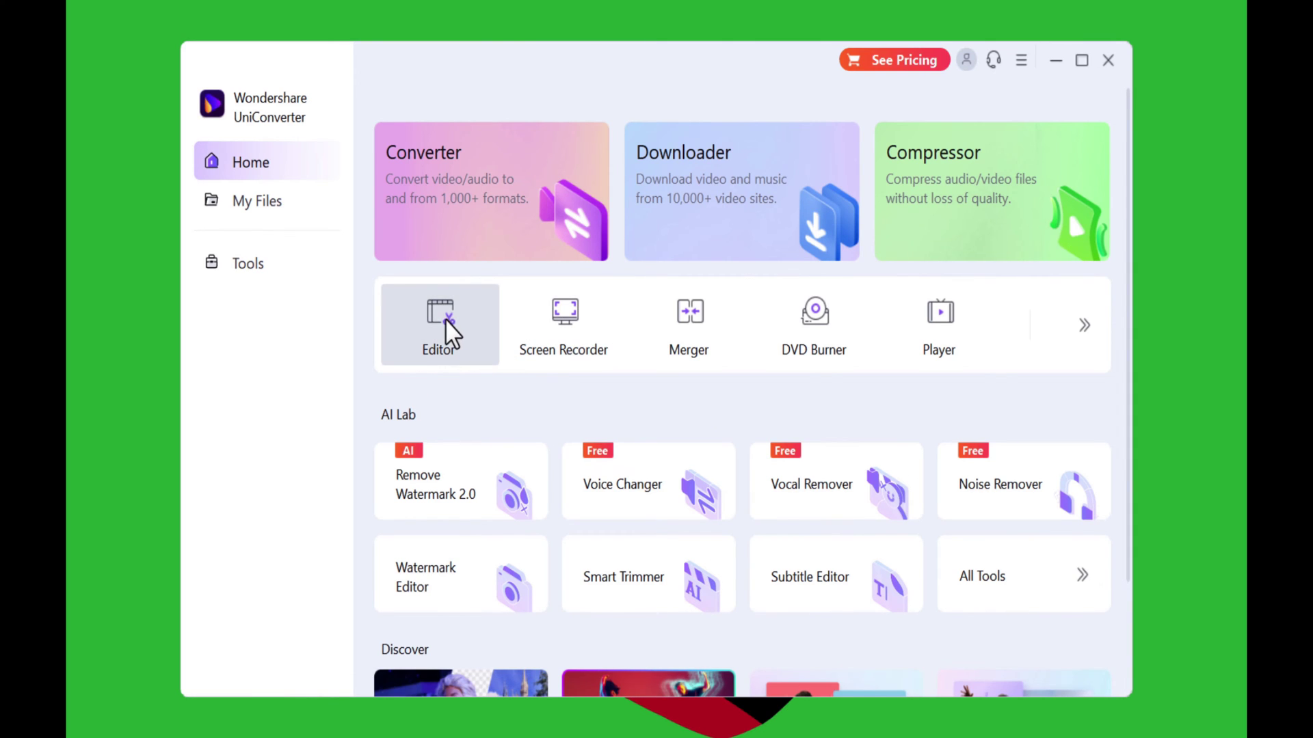
left_click(567, 319)
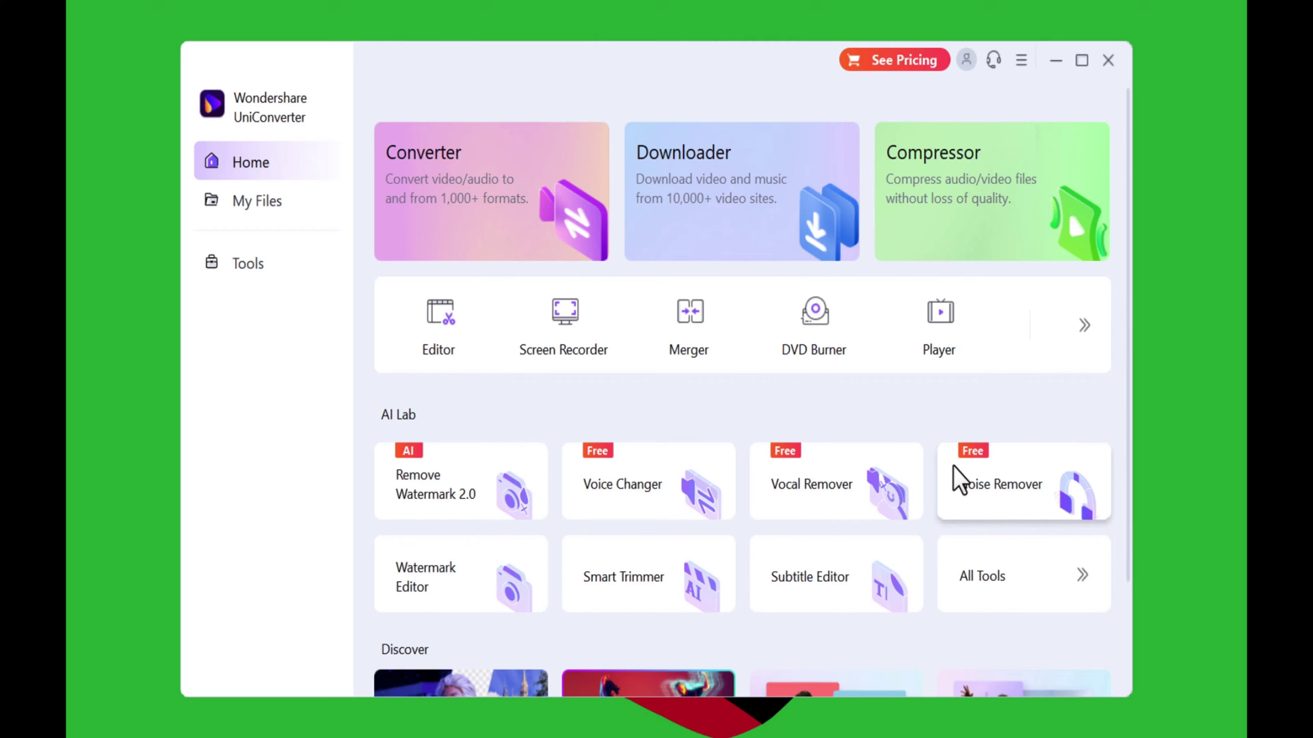
left_click(1001, 584)
scroll(698, 433, "up", 4)
scroll(692, 432, "down", 3)
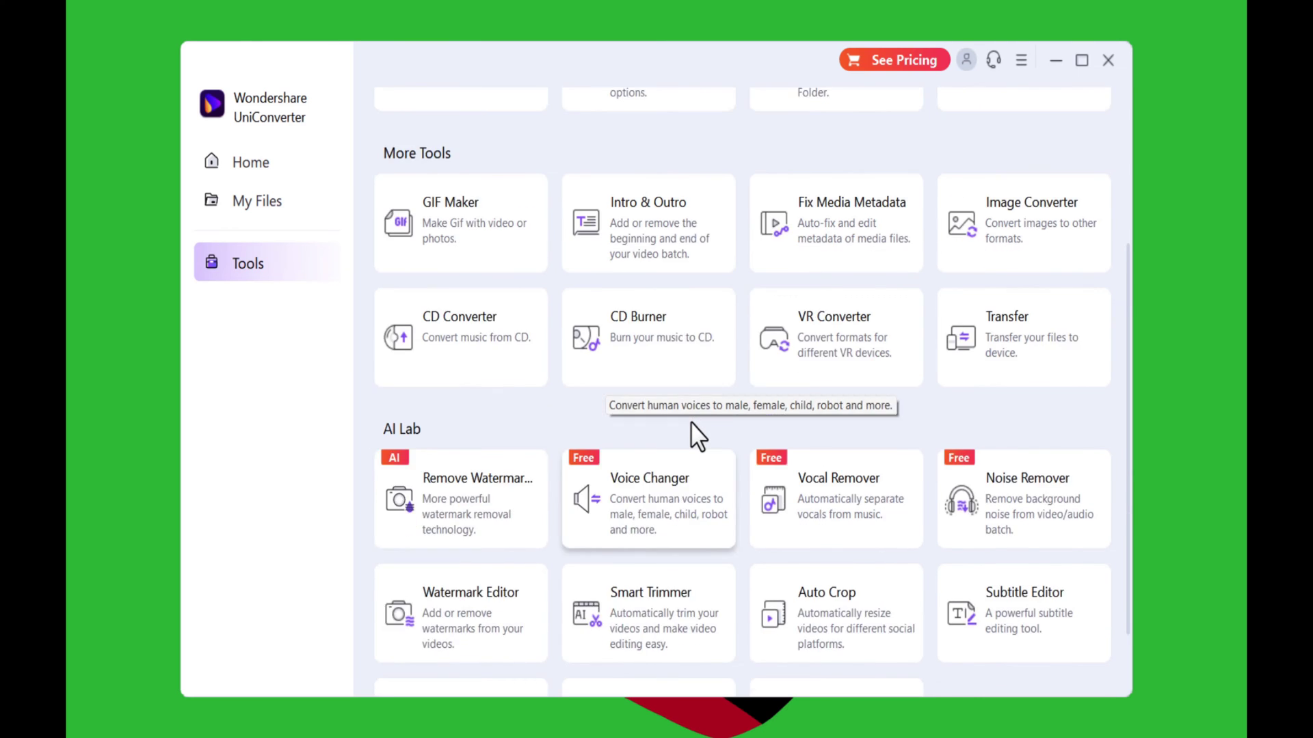
scroll(698, 435, "up", 3)
scroll(696, 435, "down", 4)
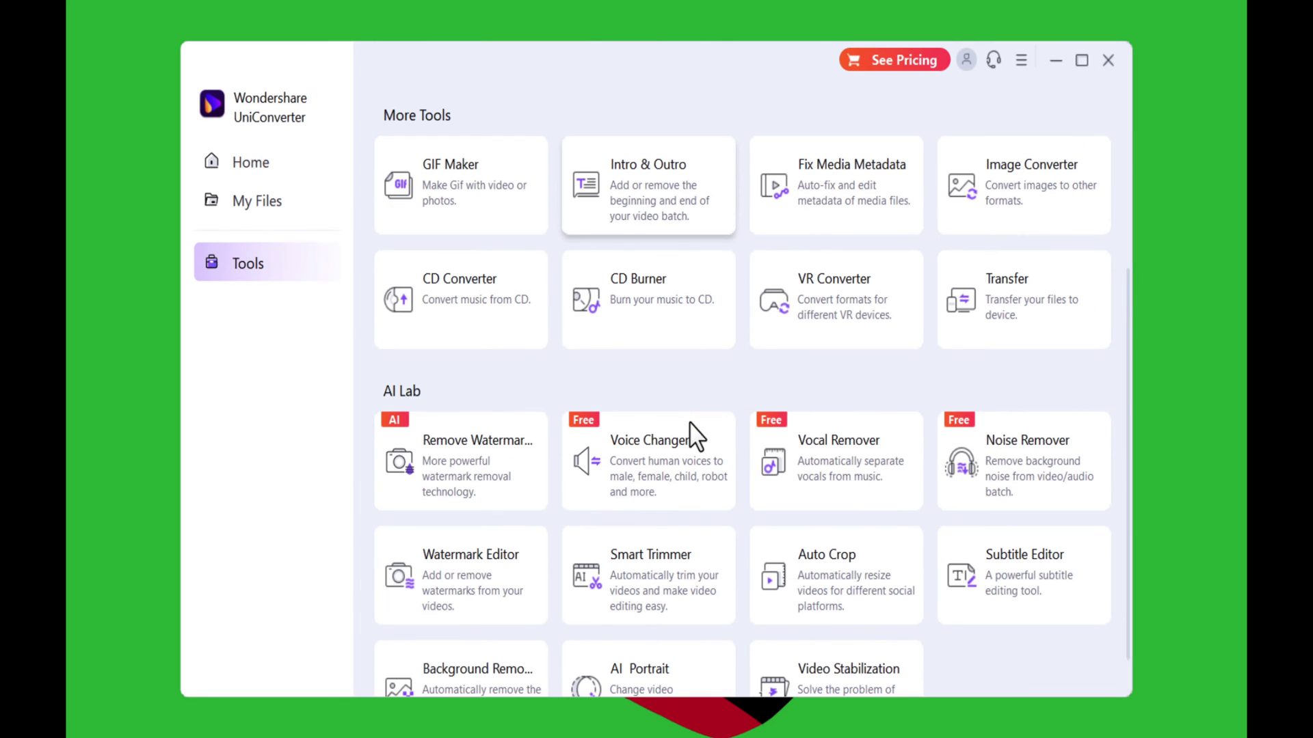
scroll(694, 436, "down", 1)
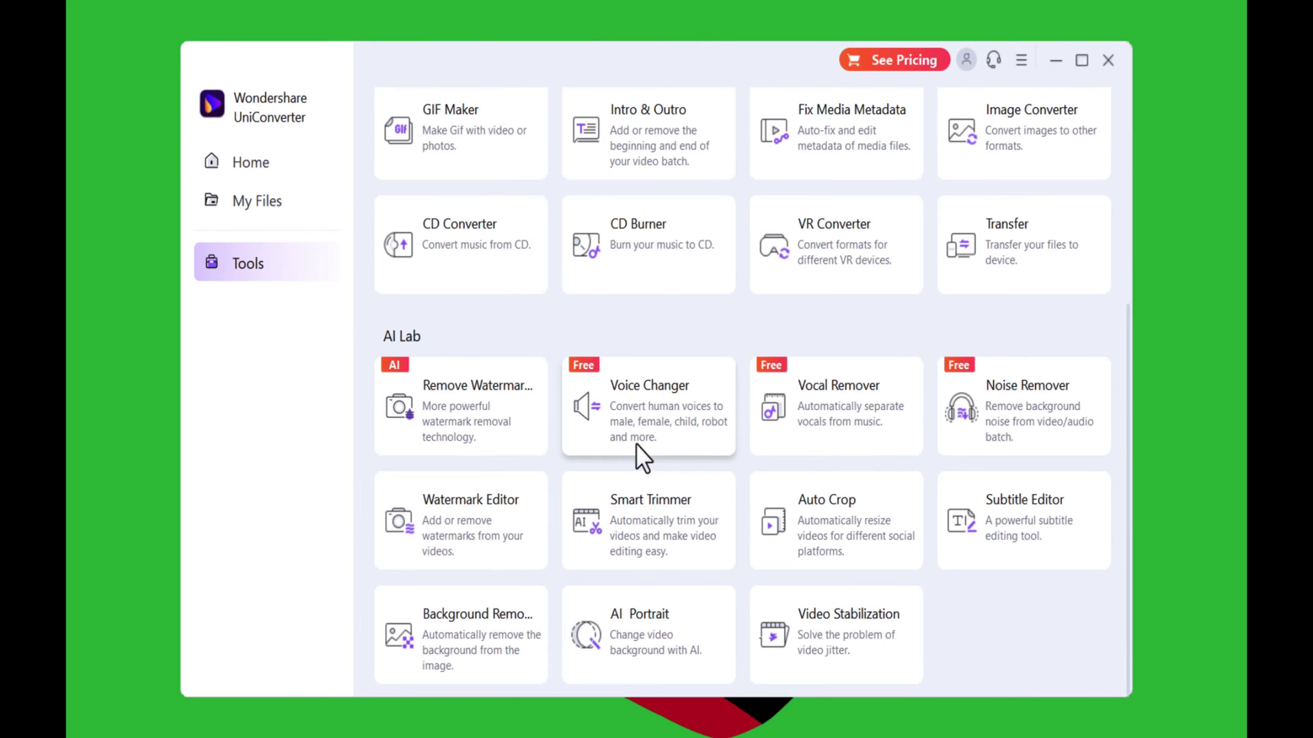
- Open the Watermark Editor and add the Desktop's For Video clip to it
left_click(453, 518)
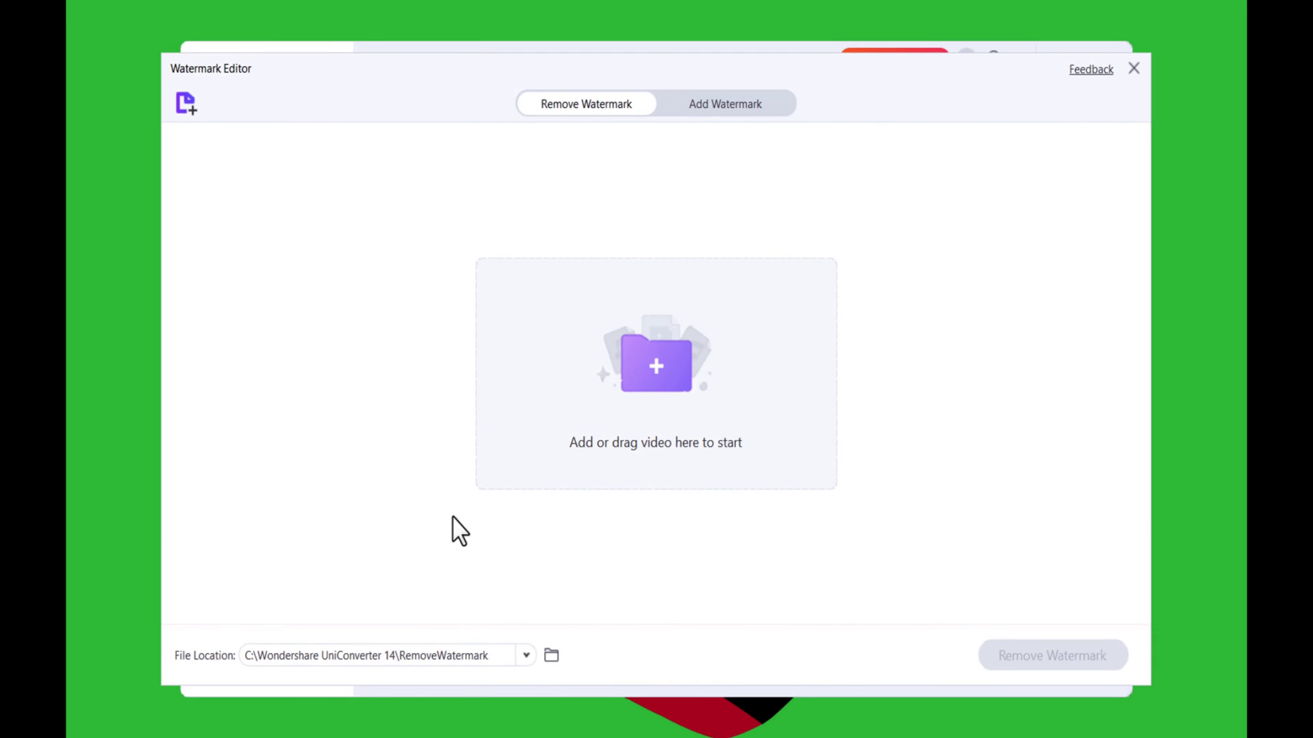
left_click(654, 367)
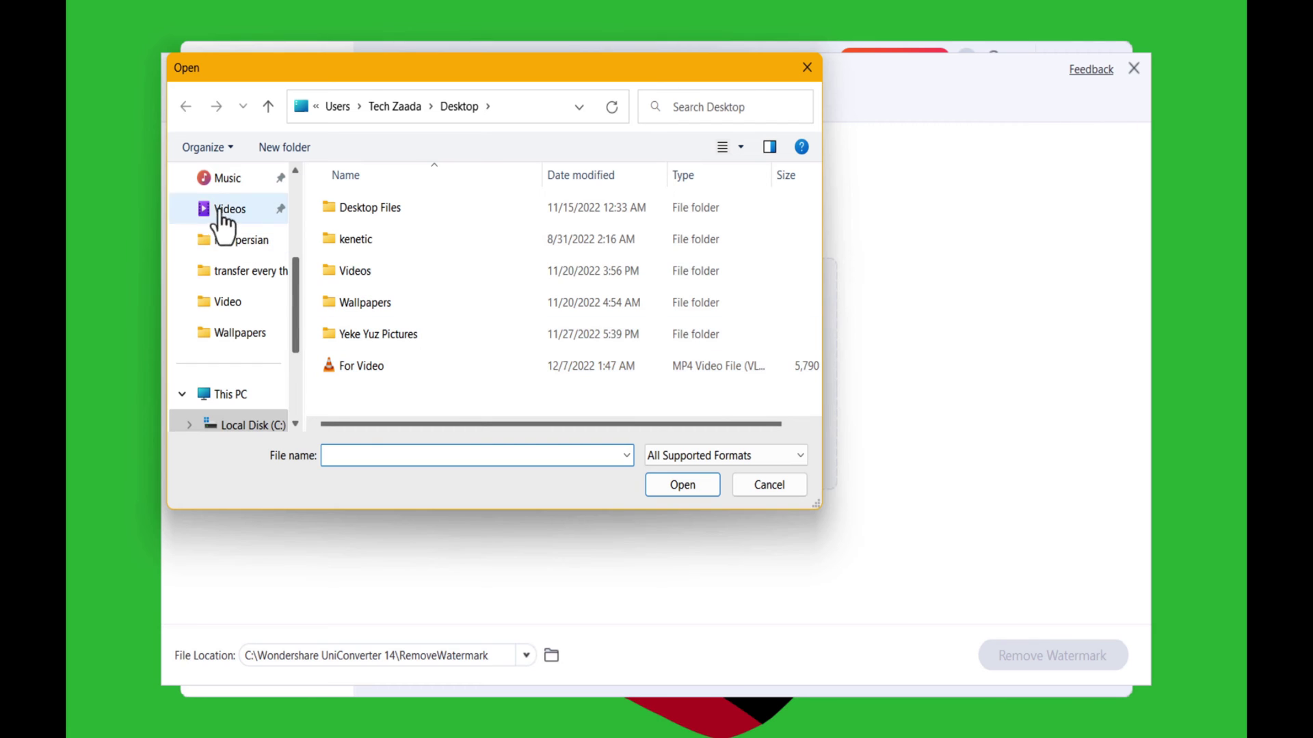
scroll(226, 250, "up", 2)
left_click(225, 242)
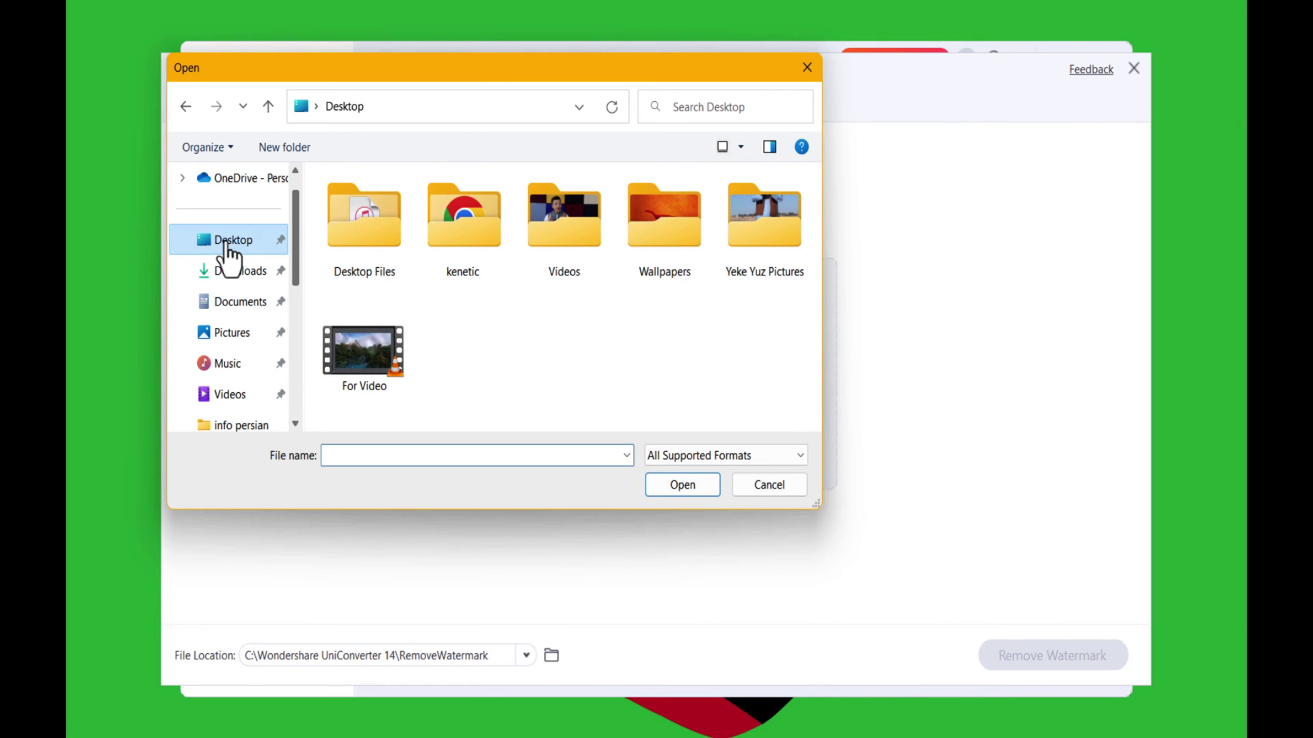
left_click(359, 356)
left_click(700, 484)
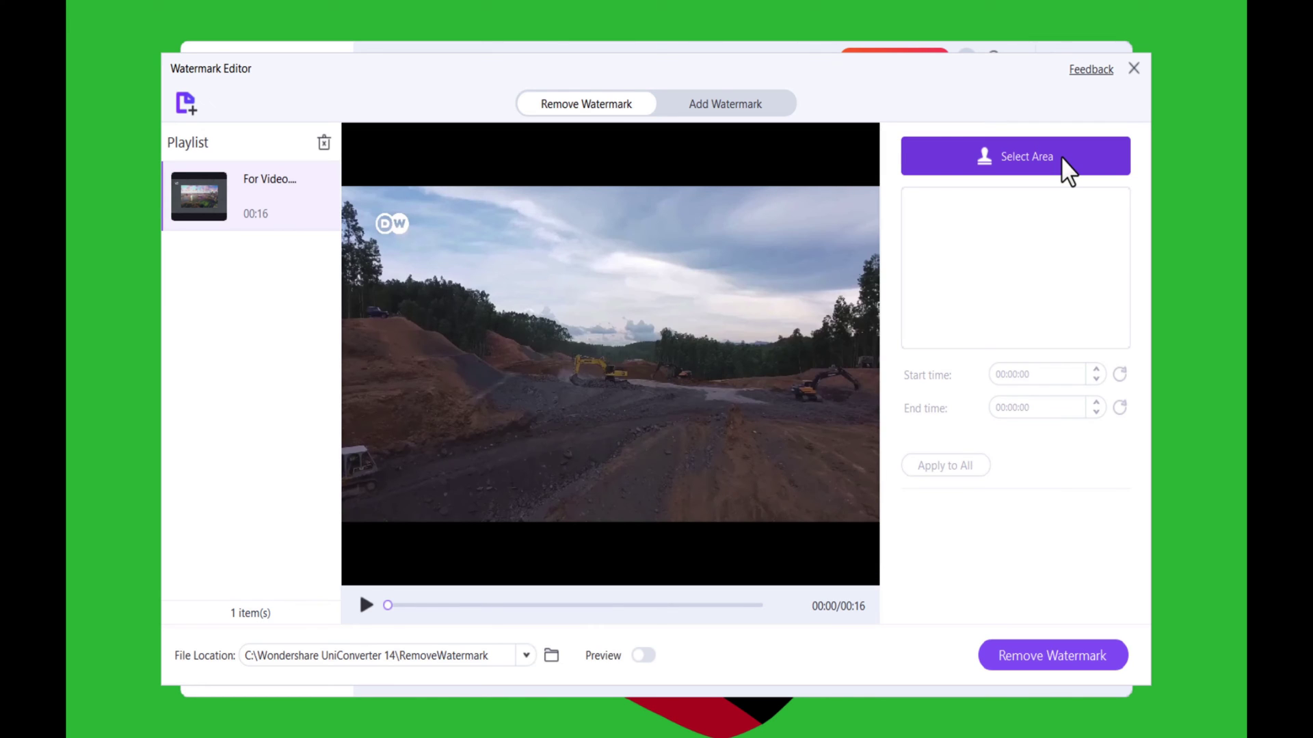
- Box the DW logo with a new removal area and export via Remove Watermark on the trial
left_click(1064, 166)
left_click_drag(534, 330, 388, 207)
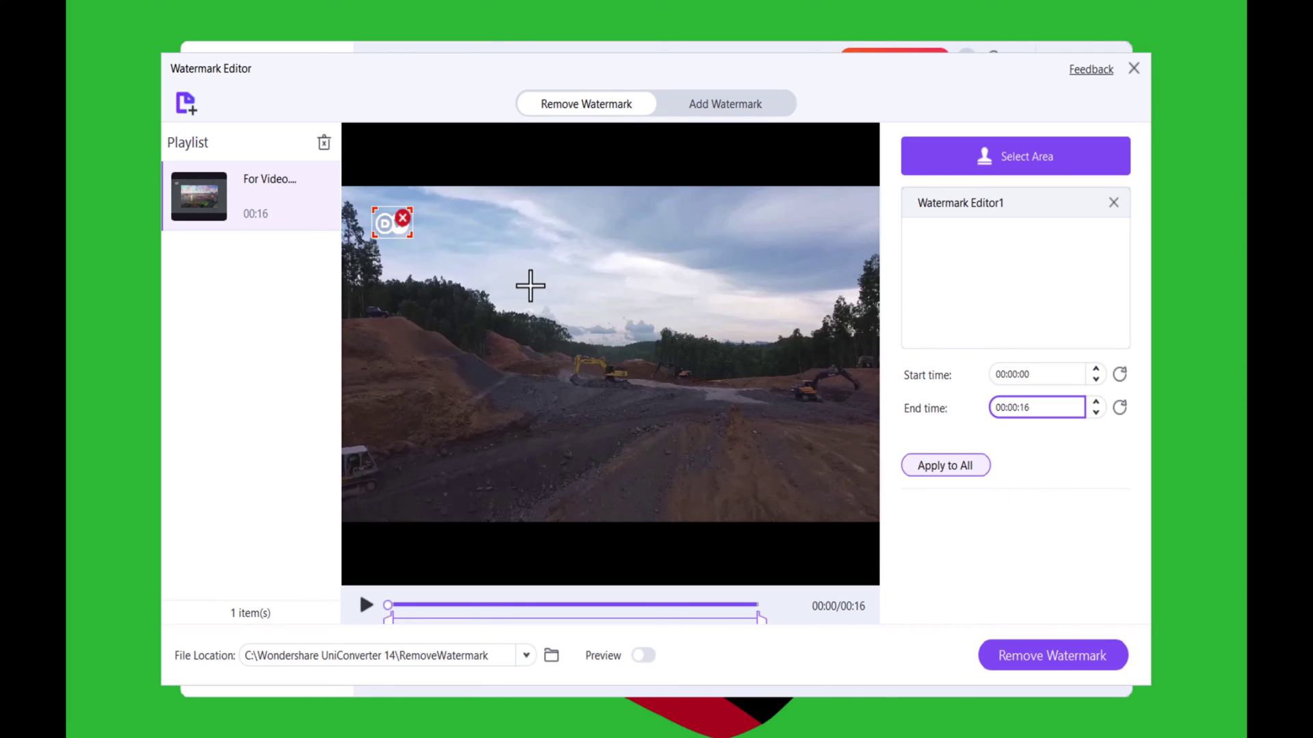
left_click(1044, 656)
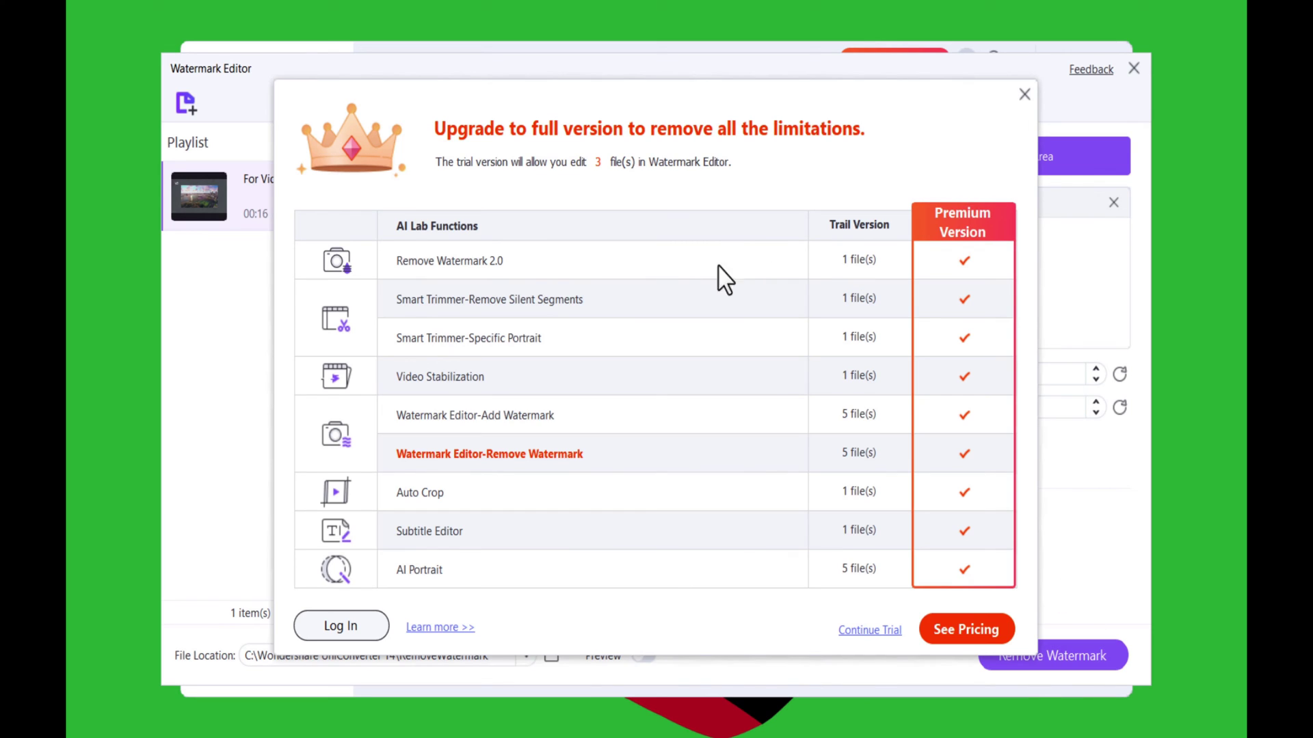
left_click(867, 633)
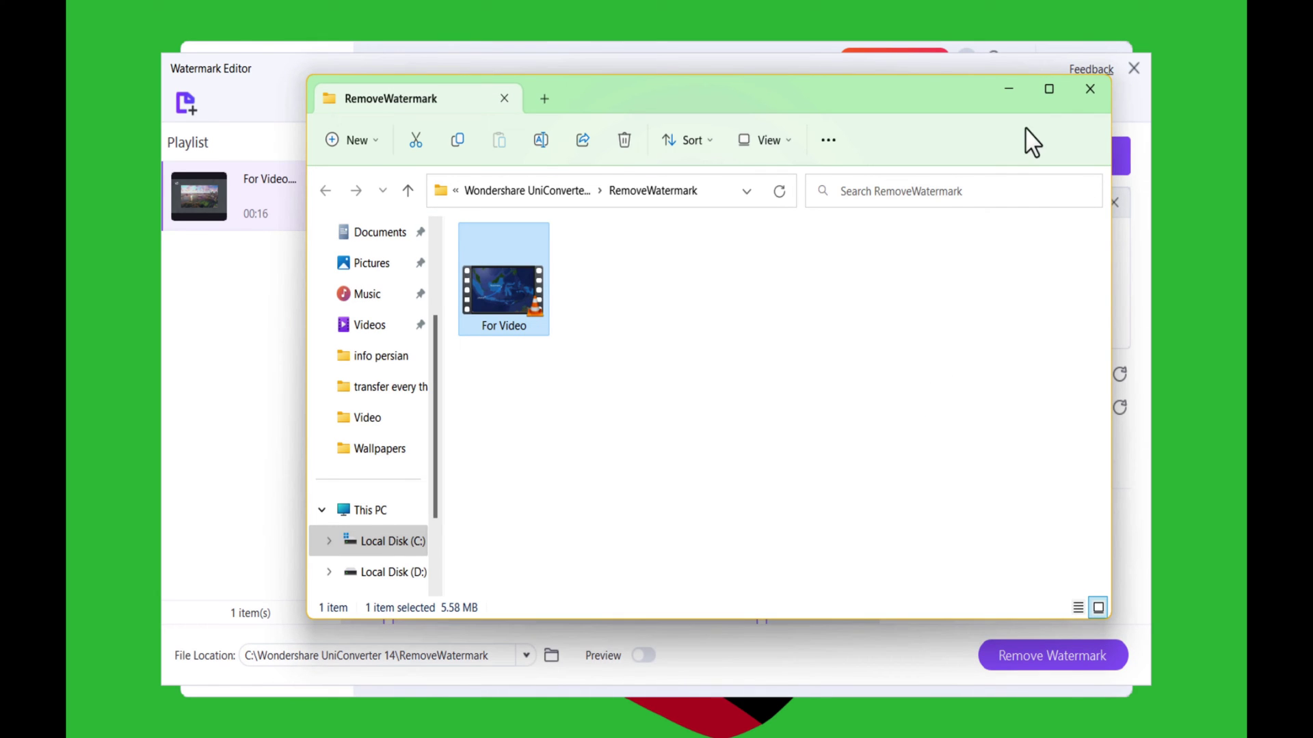
- Exit the Watermark Editor and play the exported For Video file in VLC
left_click(1132, 69)
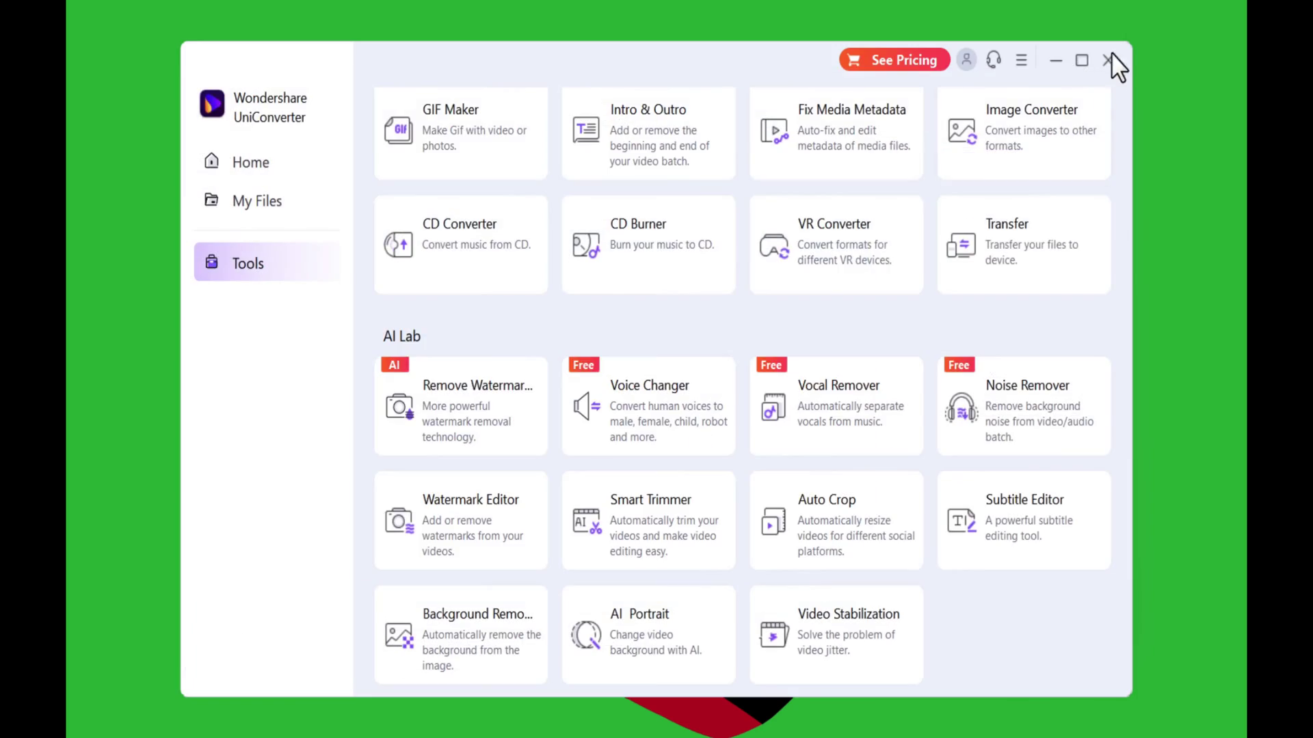
left_click(1107, 59)
double_click(523, 275)
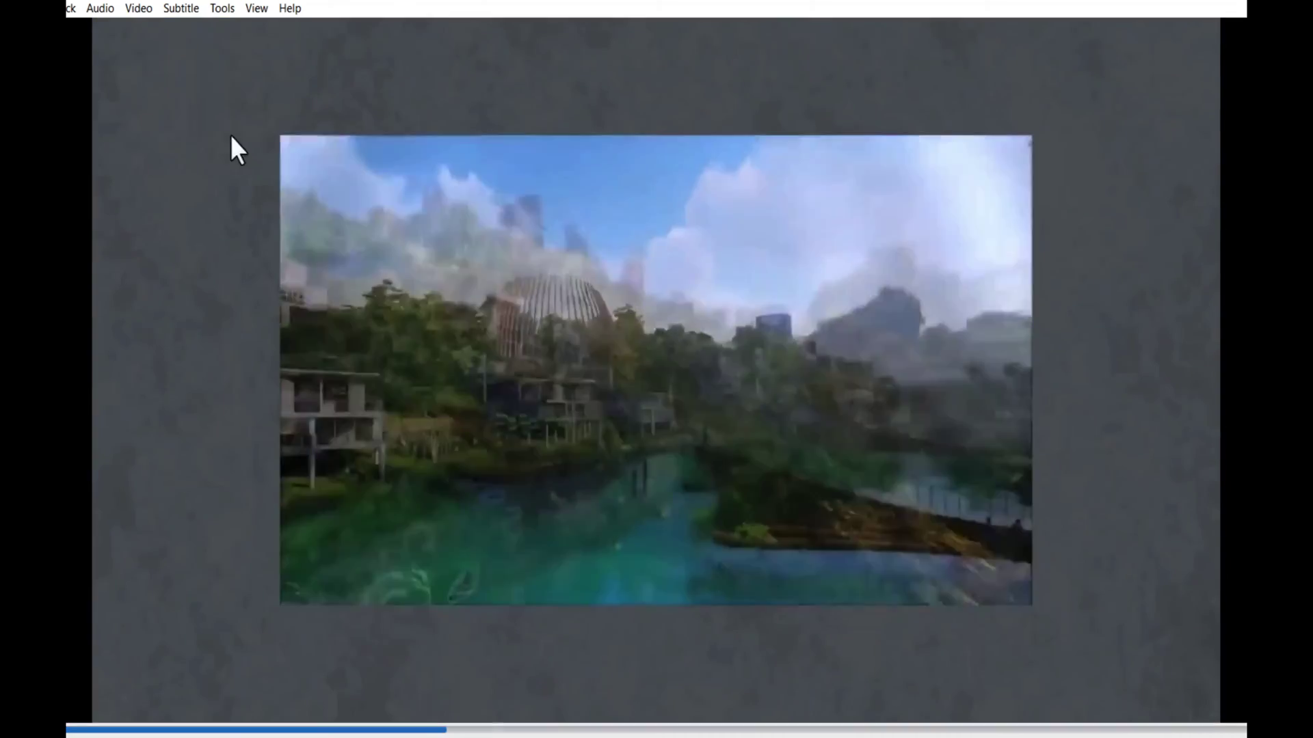